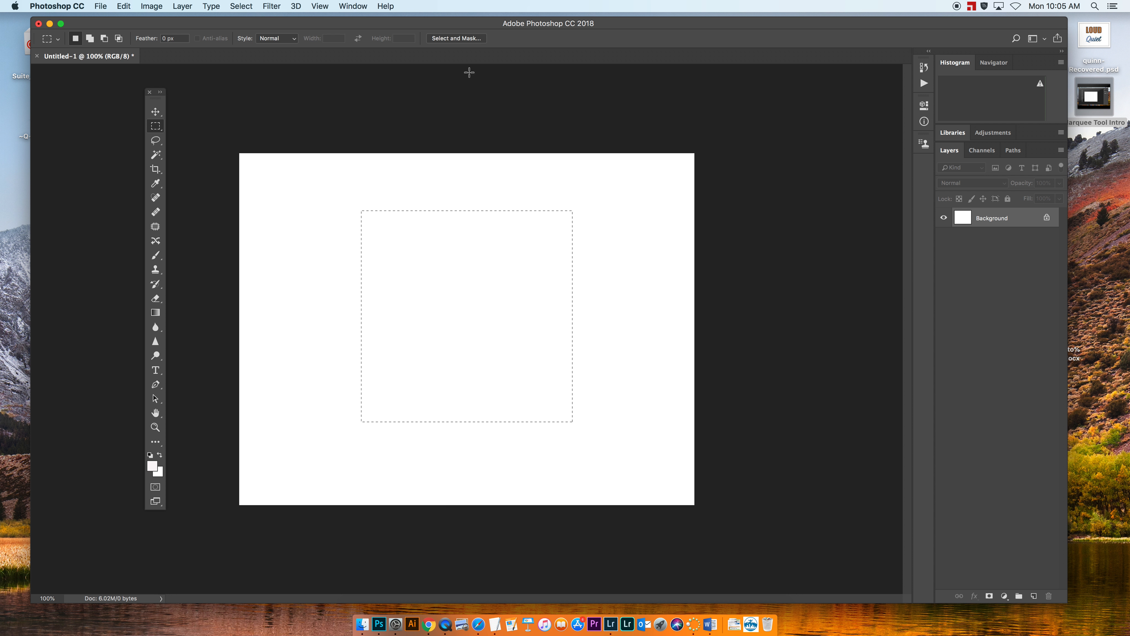
pyautogui.click(238, 6)
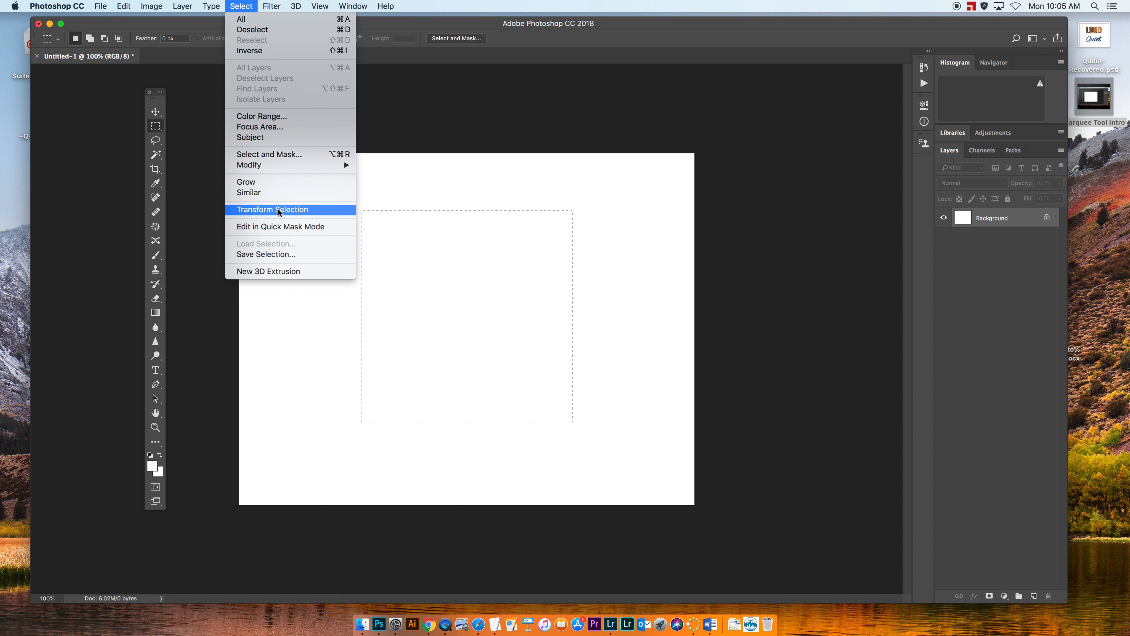
pyautogui.moveTo(267, 169)
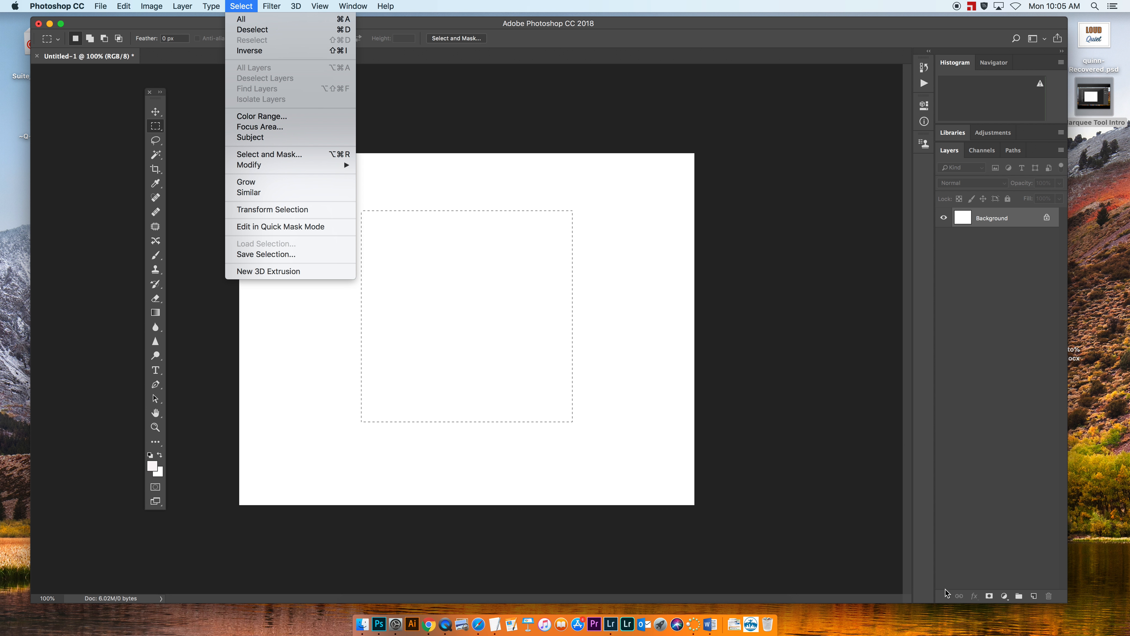
pyautogui.click(614, 232)
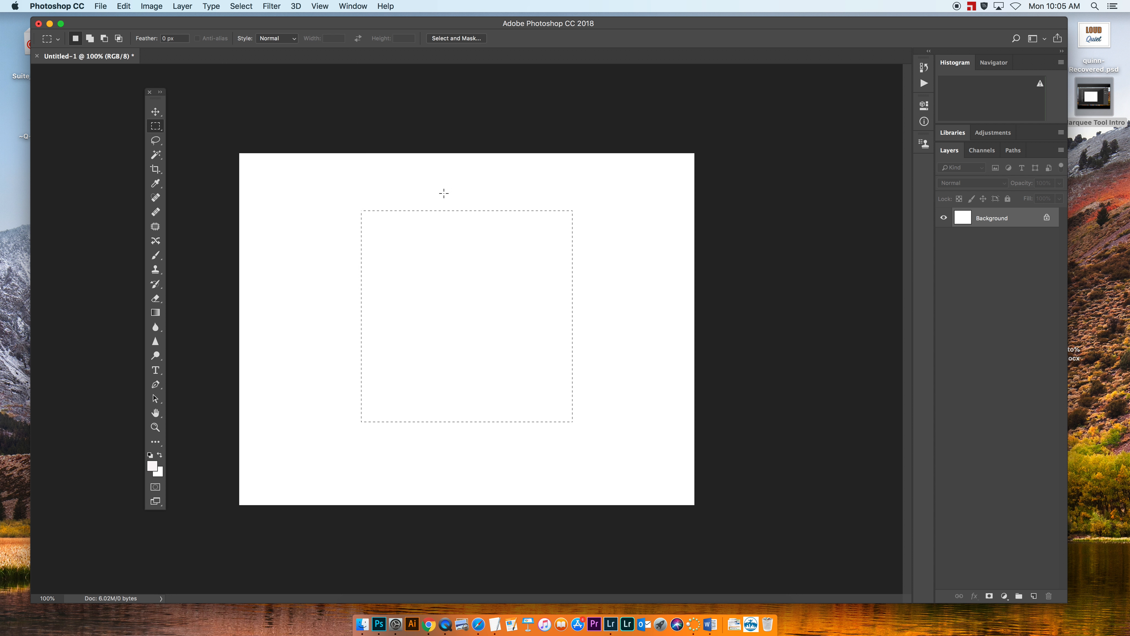
# Replace the current selection with a smaller square selection near the centre of the canvas, using the Rectangular Marquee tool
pyautogui.click(162, 132)
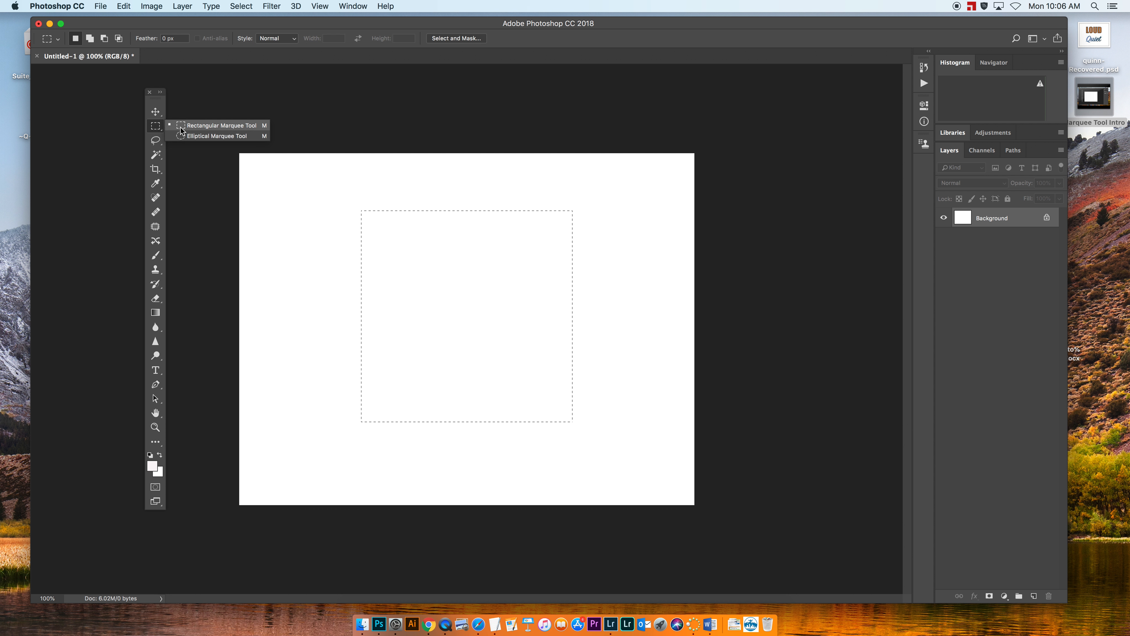
pyautogui.click(265, 129)
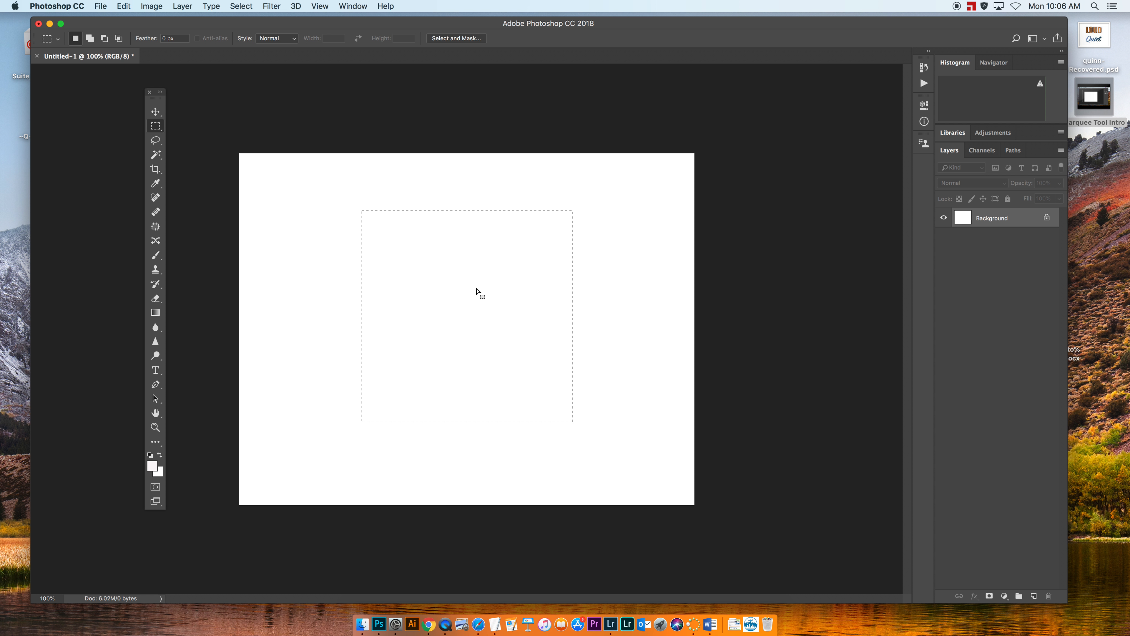
pyautogui.moveTo(476, 287); pyautogui.dragTo(367, 250)
pyautogui.moveTo(572, 252); pyautogui.dragTo(612, 261)
pyautogui.moveTo(489, 245); pyautogui.dragTo(554, 302)
pyautogui.click(400, 238)
pyautogui.moveTo(380, 210); pyautogui.dragTo(602, 395)
pyautogui.moveTo(482, 330); pyautogui.dragTo(474, 361)
# Create a Solid Color fill layer from the square selection, keeping the default name, Normal mode and 100% opacity
pyautogui.click(182, 5)
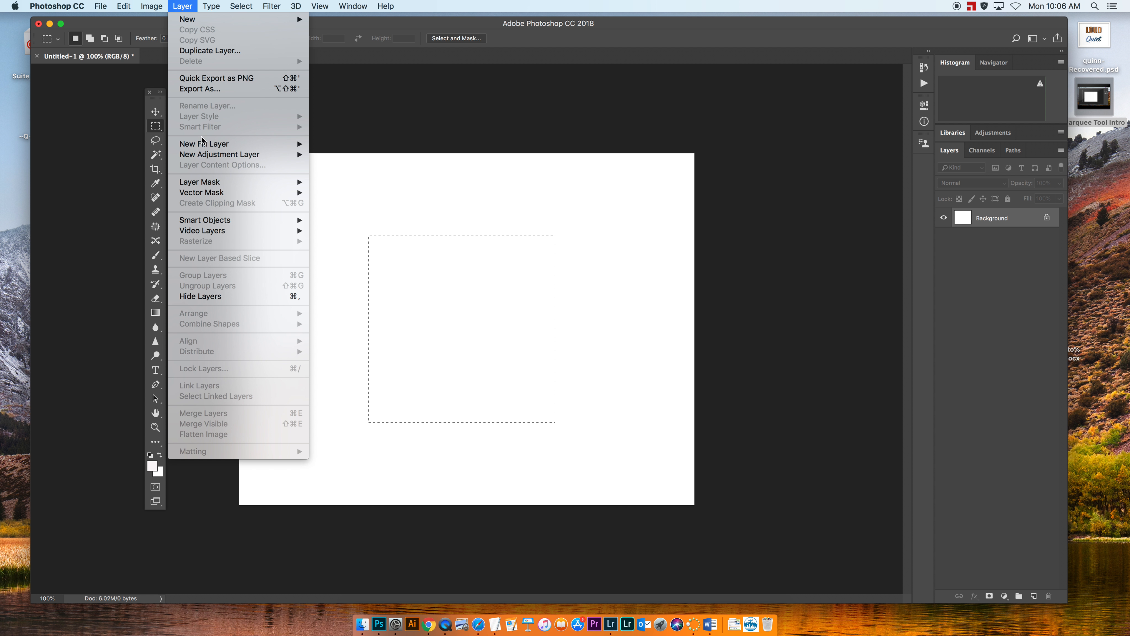
pyautogui.moveTo(204, 144)
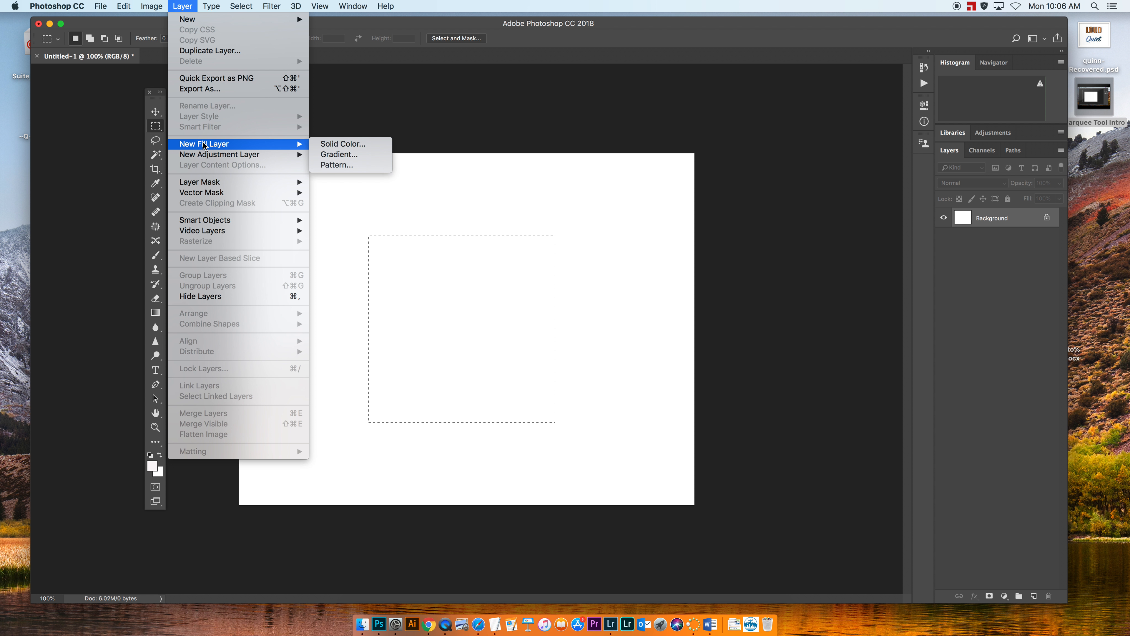
pyautogui.click(356, 144)
pyautogui.moveTo(490, 260); pyautogui.dragTo(593, 134)
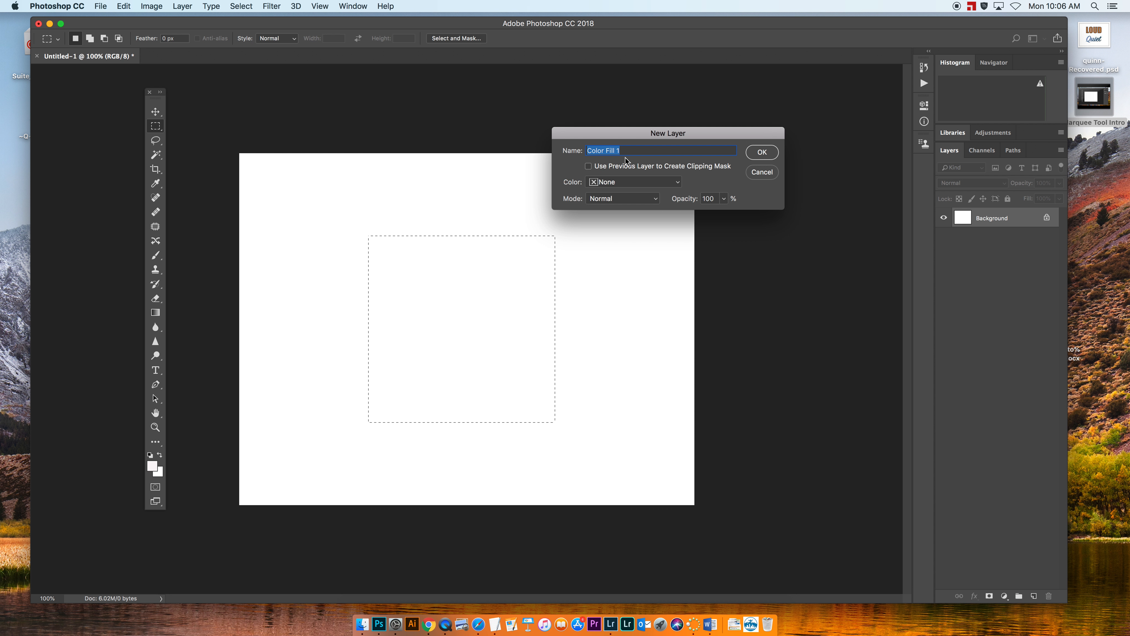
pyautogui.click(756, 156)
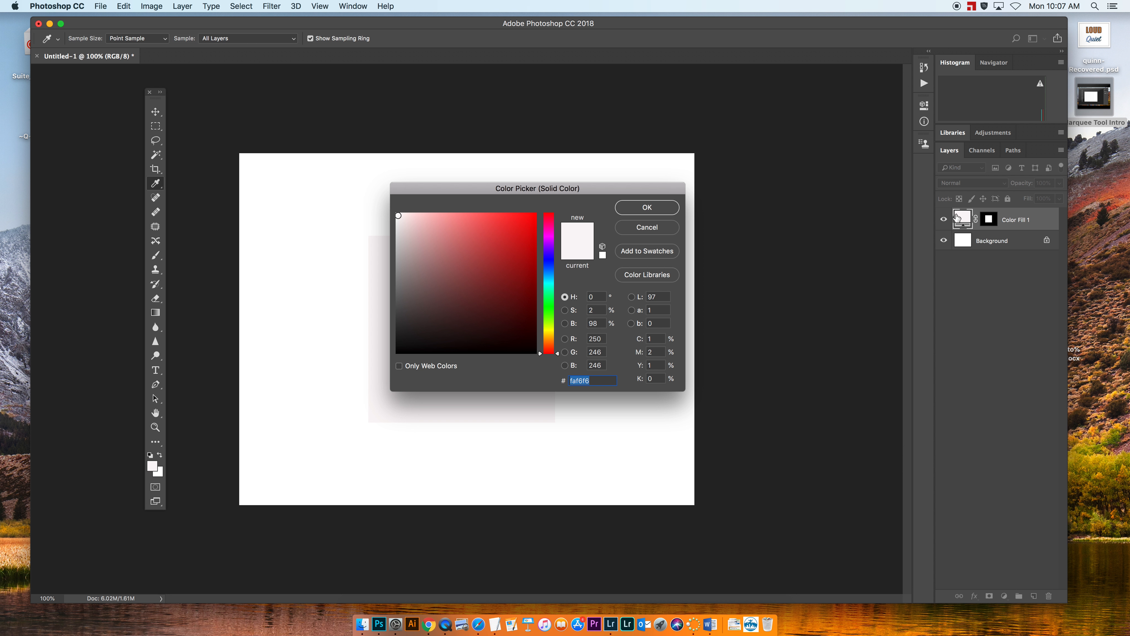
# Set the square's fill colour to orange, #ef930f
pyautogui.moveTo(548, 188); pyautogui.dragTo(729, 99)
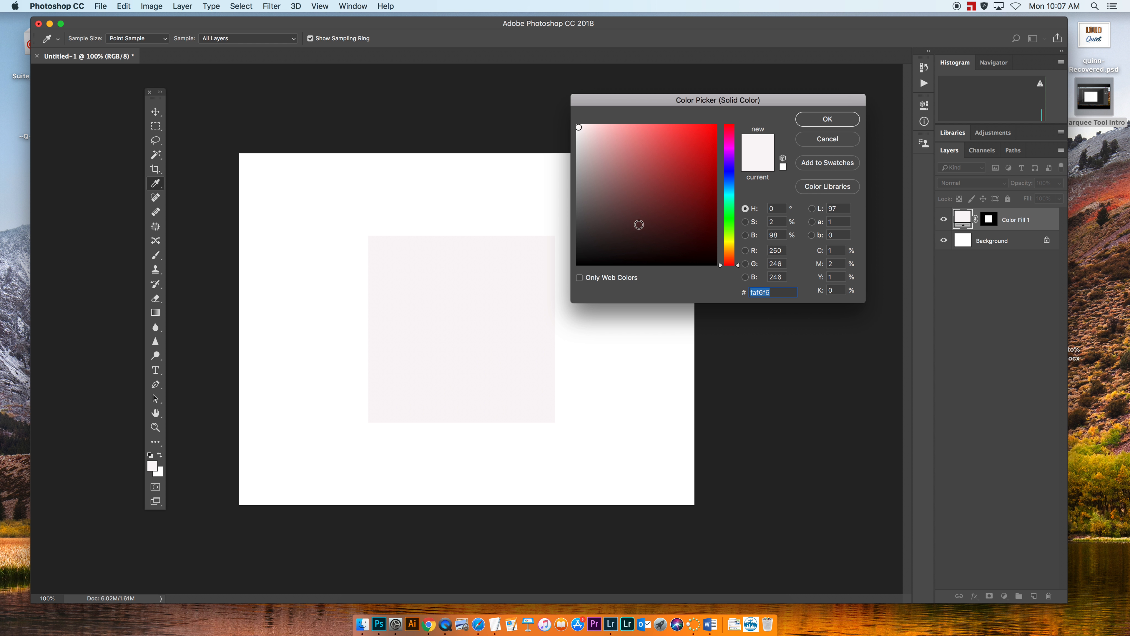
pyautogui.click(731, 177)
pyautogui.moveTo(700, 157)
pyautogui.mouseDown()
pyautogui.moveTo(655, 203)
pyautogui.moveTo(653, 250)
pyautogui.mouseUp()
pyautogui.moveTo(734, 262); pyautogui.dragTo(732, 251)
pyautogui.click(706, 173)
pyautogui.click(707, 140)
pyautogui.click(712, 133)
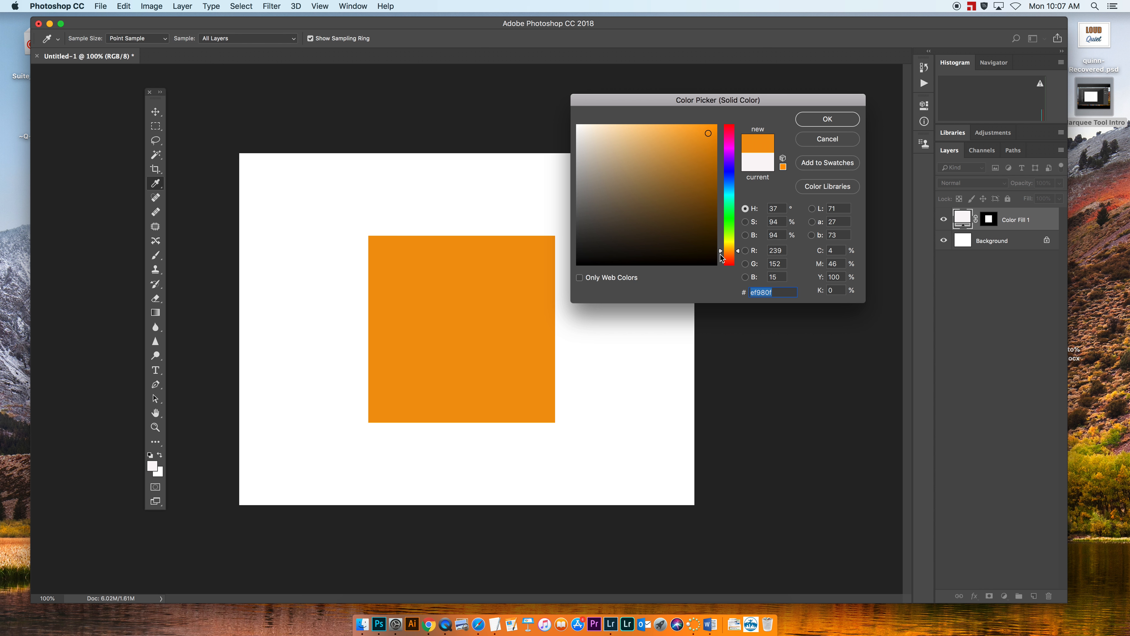
pyautogui.moveTo(732, 257); pyautogui.dragTo(732, 248)
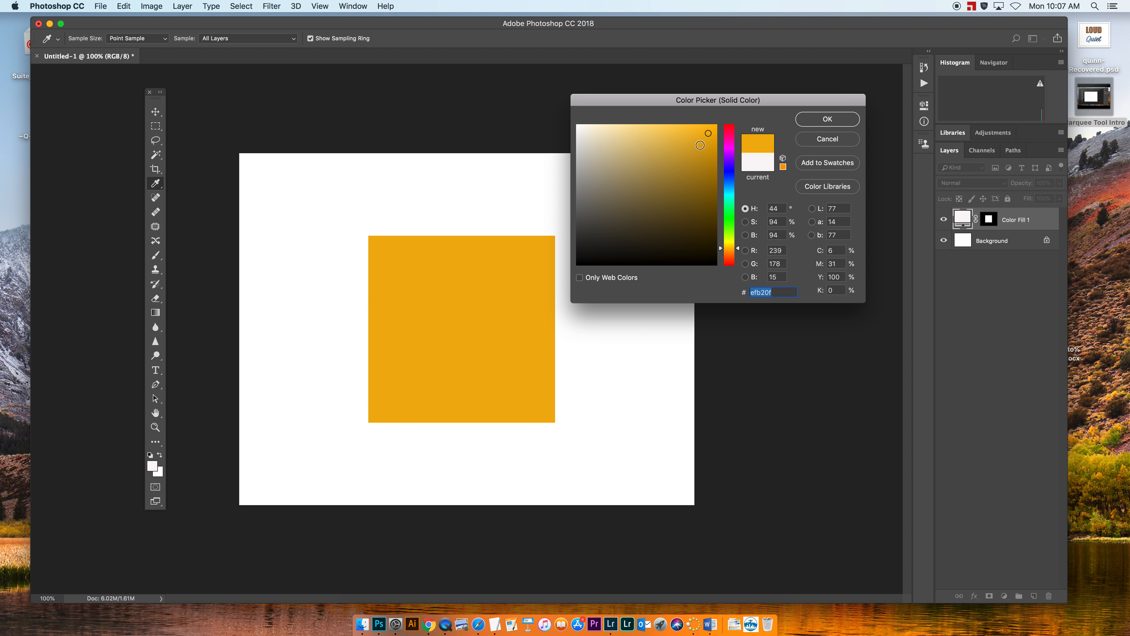
pyautogui.click(736, 251)
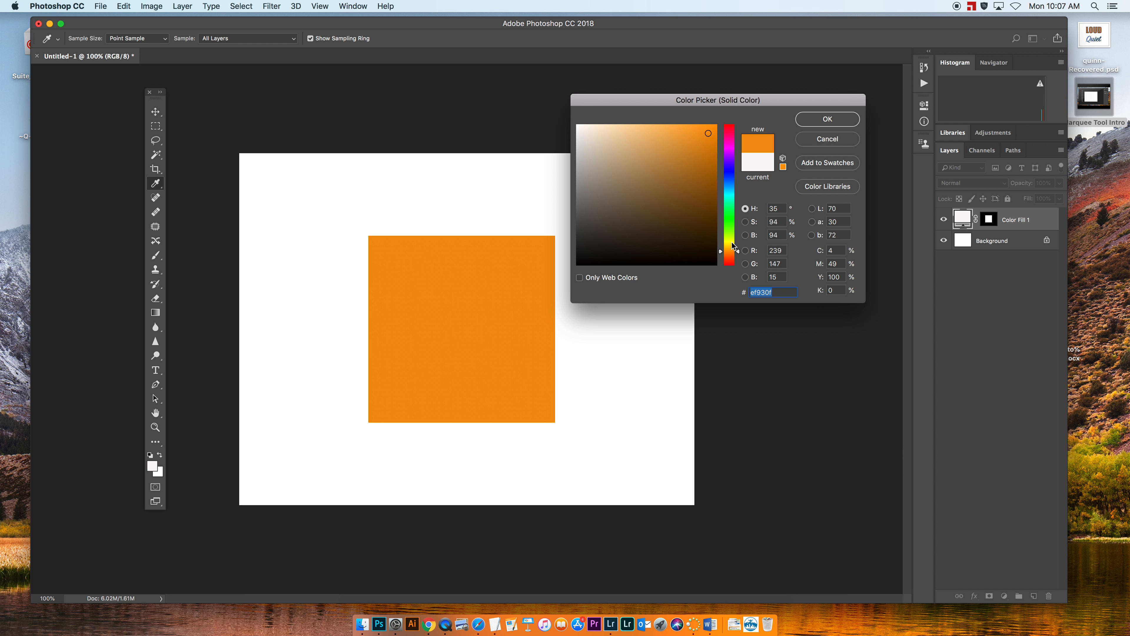
pyautogui.click(828, 119)
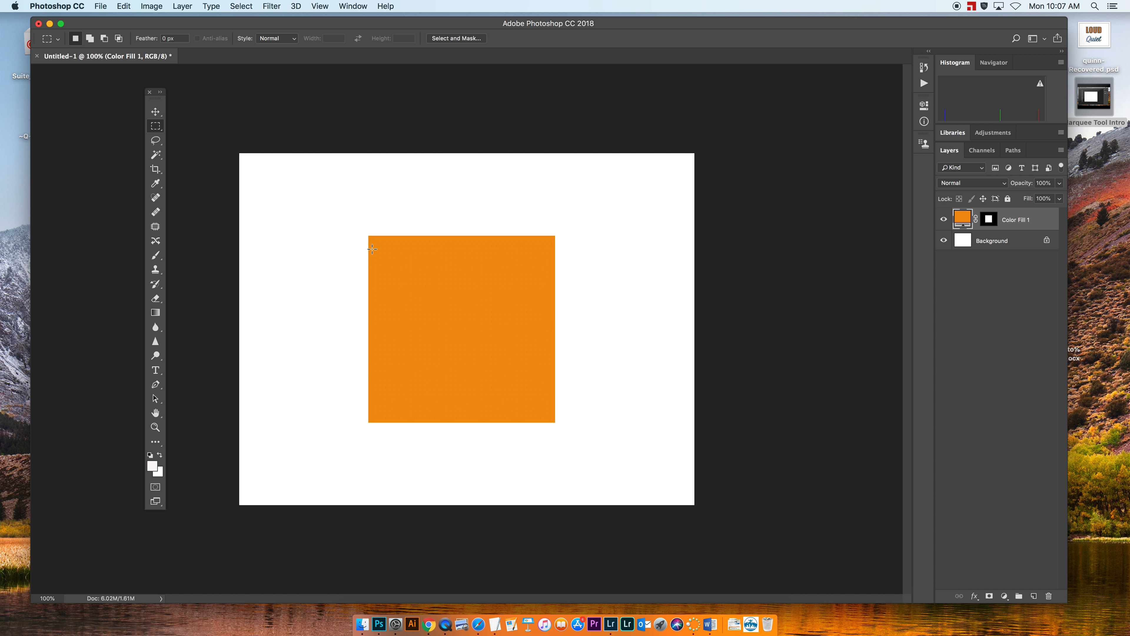
pyautogui.click(181, 7)
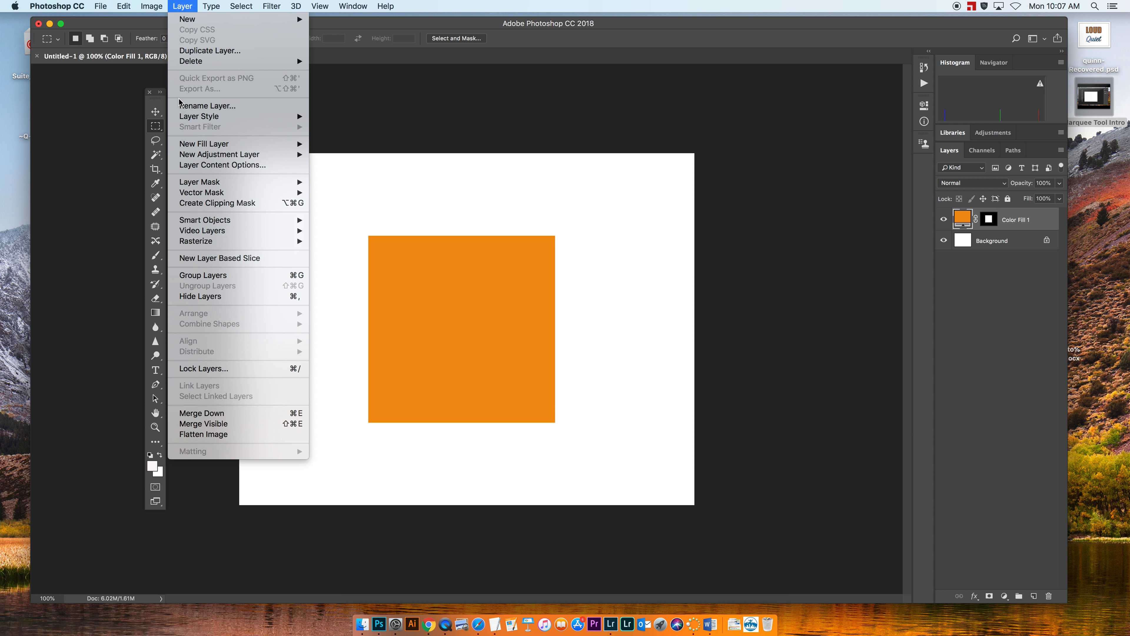
pyautogui.moveTo(240, 144)
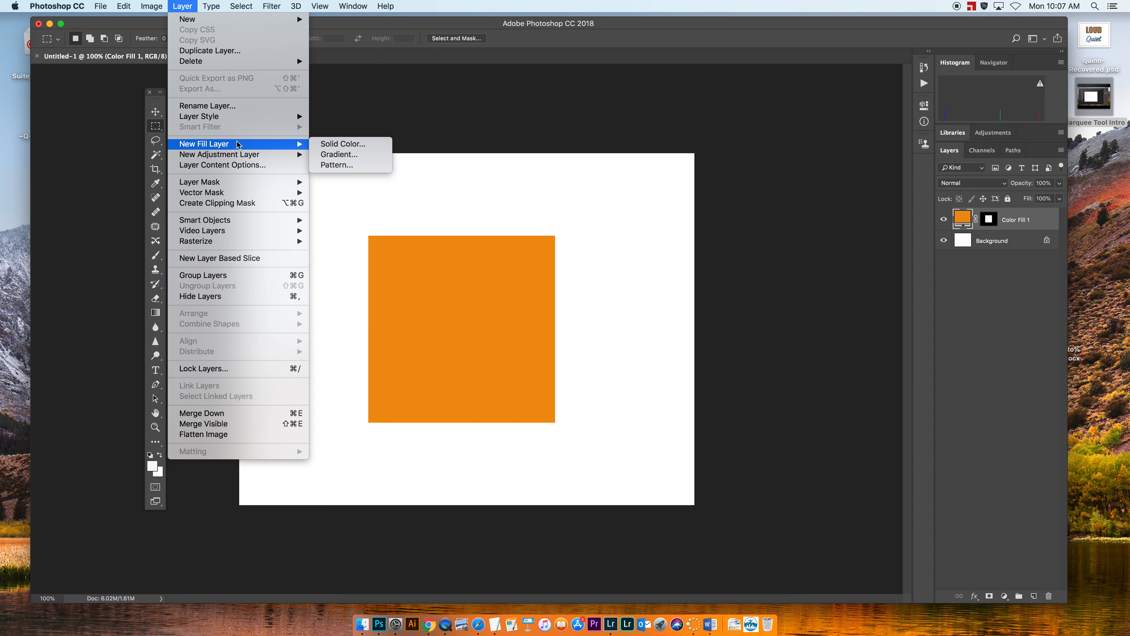
pyautogui.click(352, 144)
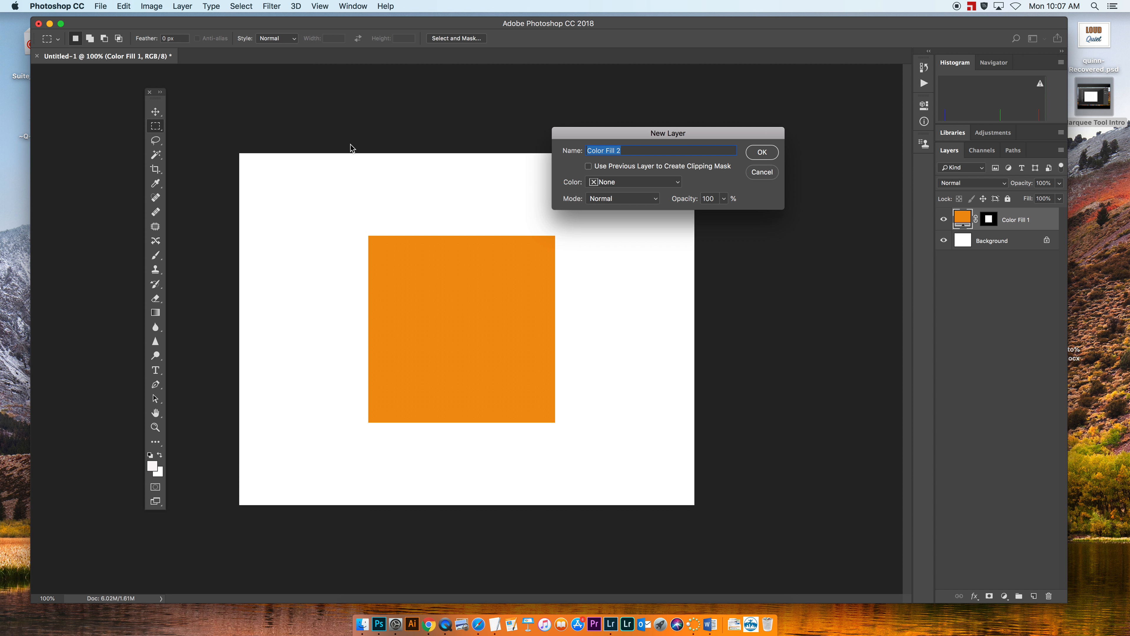
pyautogui.click(762, 172)
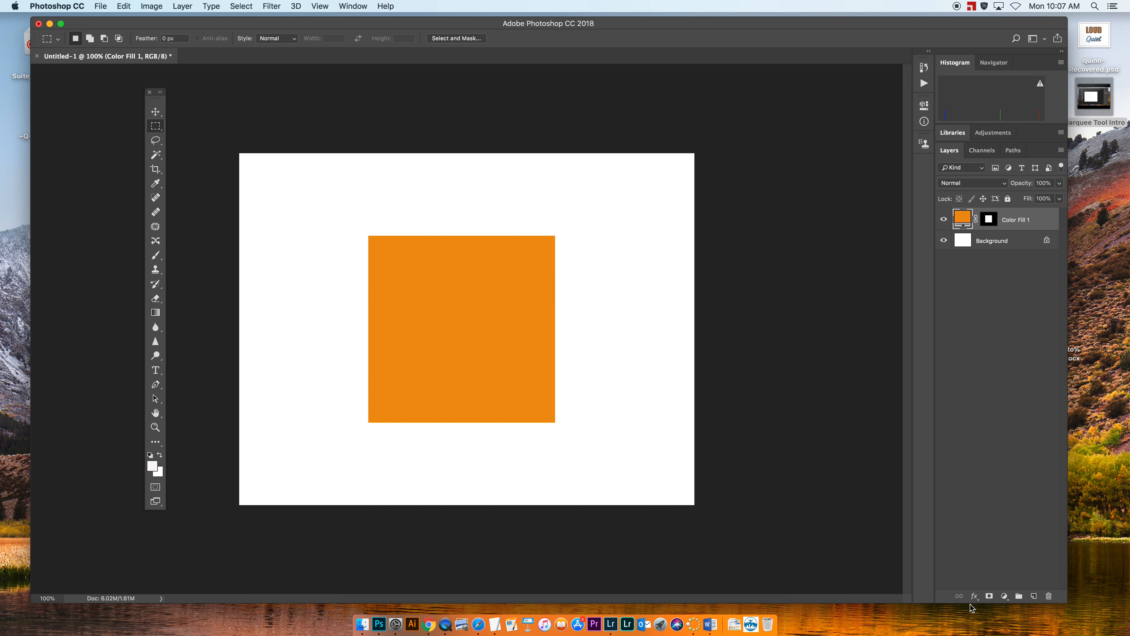
# Add a Drop Shadow to the orange square with opacity 61%, angle 29°, distance 38 px, spread 13% and size 27 px
pyautogui.click(974, 597)
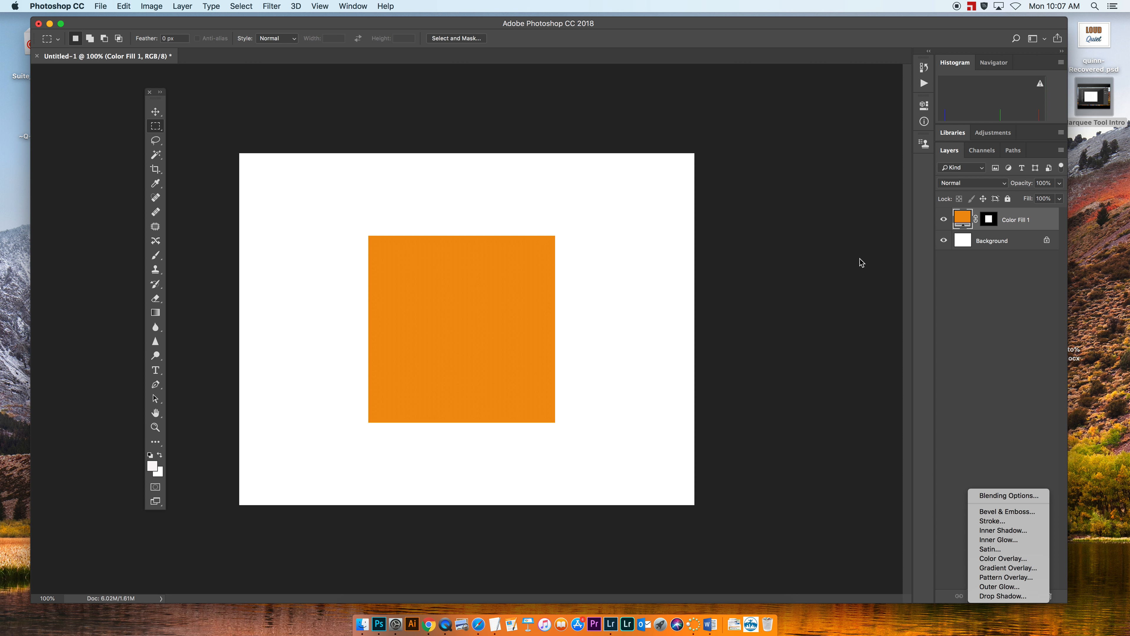
pyautogui.click(986, 597)
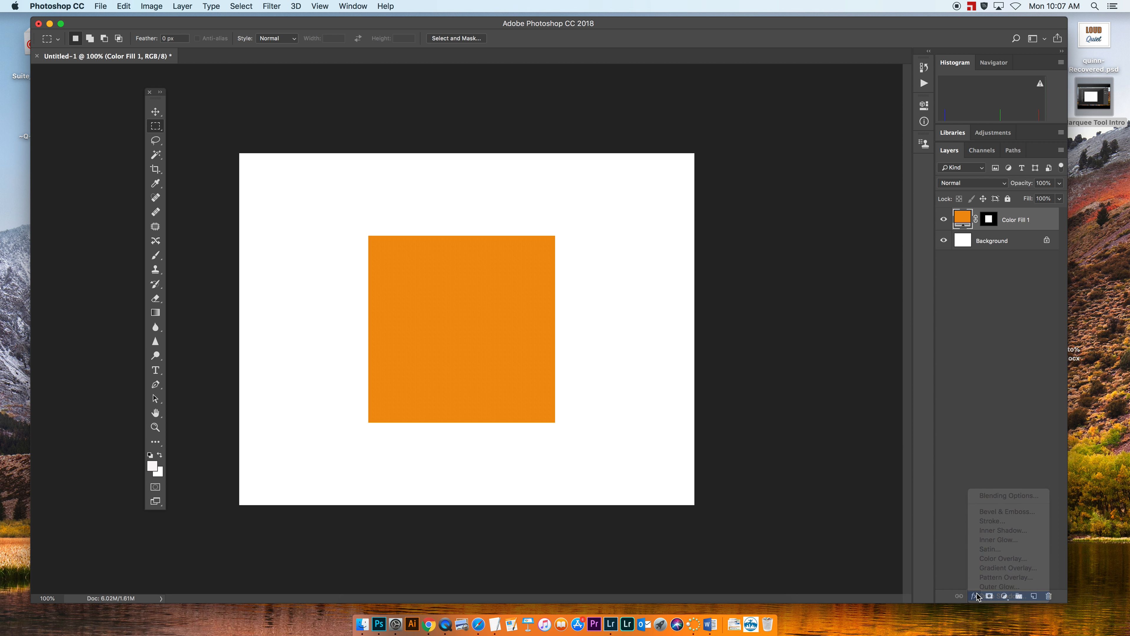
pyautogui.moveTo(535, 146); pyautogui.dragTo(862, 65)
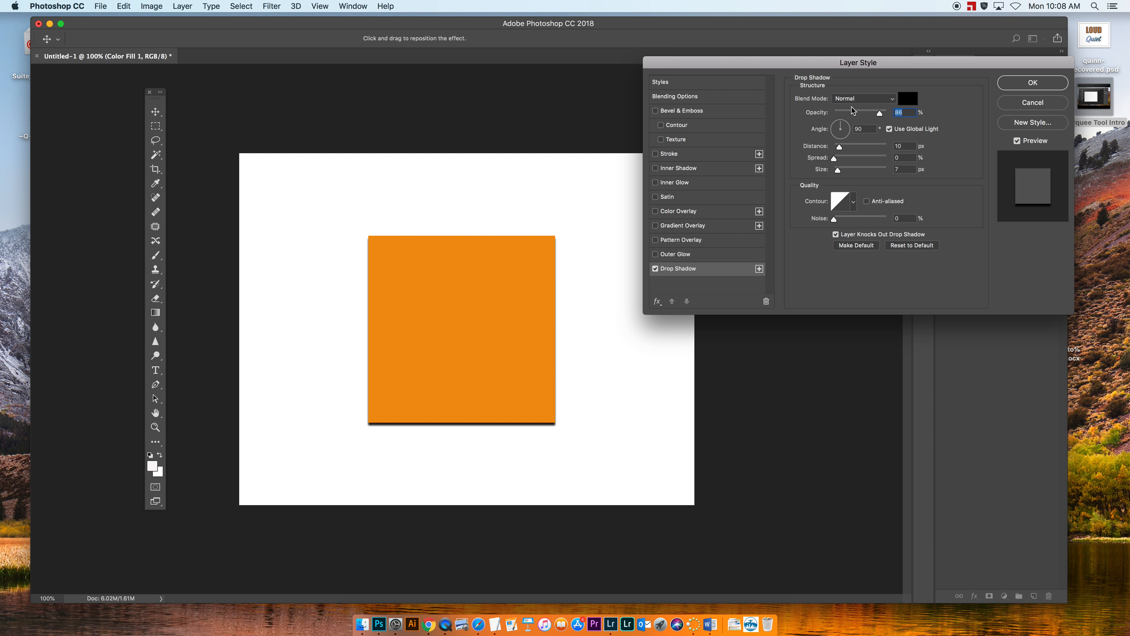
pyautogui.moveTo(880, 116); pyautogui.dragTo(854, 171)
pyautogui.moveTo(884, 115); pyautogui.dragTo(866, 115)
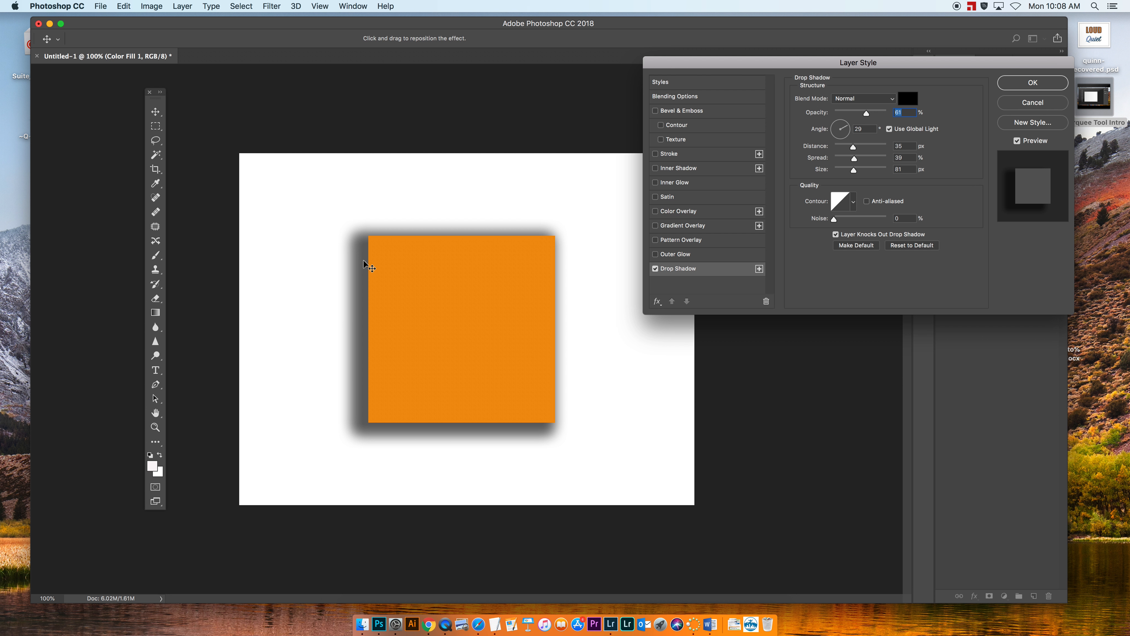
pyautogui.moveTo(853, 147); pyautogui.dragTo(843, 171)
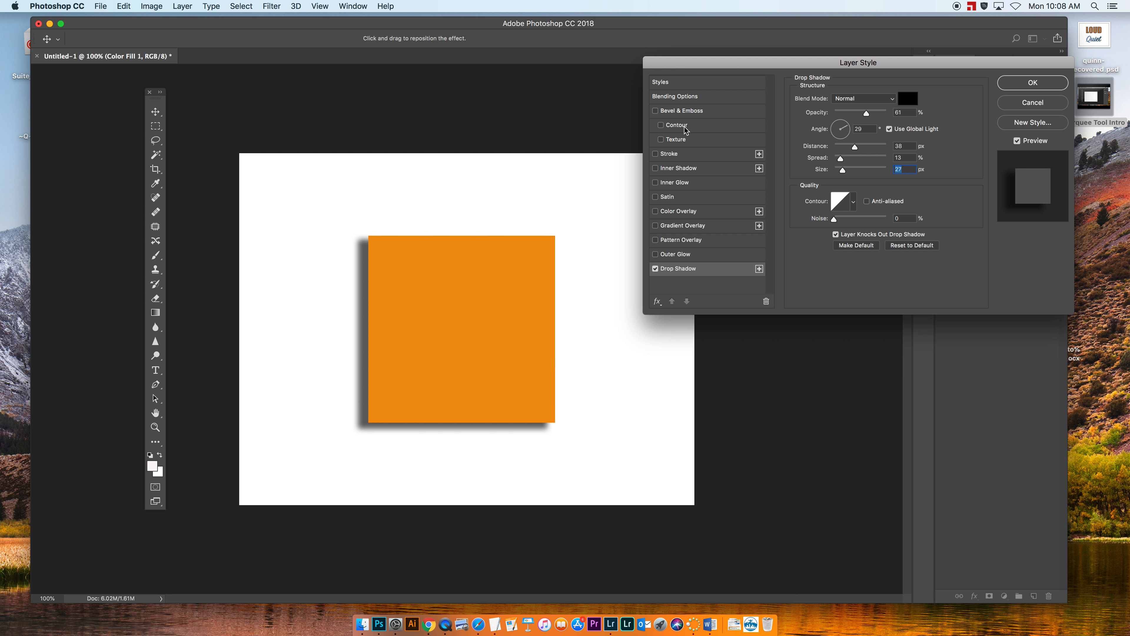
# Add a smooth Inner Bevel to the orange square with size 38 px, soften 3 px, angle 98° and altitude 26°, and apply the layer style
pyautogui.click(670, 113)
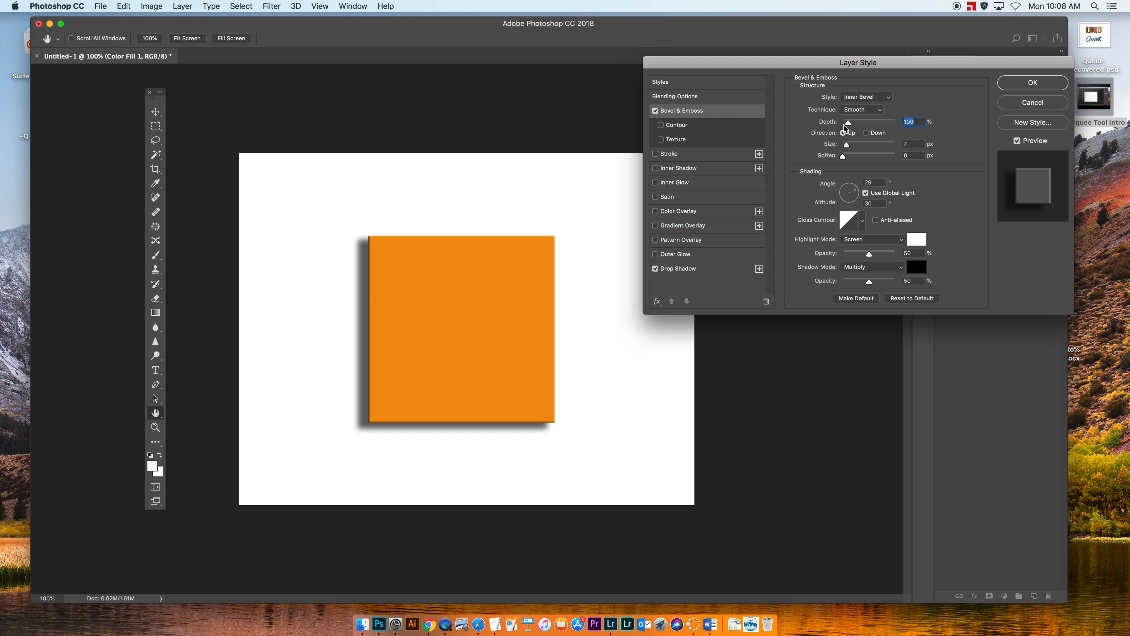
pyautogui.click(886, 97)
pyautogui.click(886, 97)
pyautogui.moveTo(847, 145); pyautogui.dragTo(855, 151)
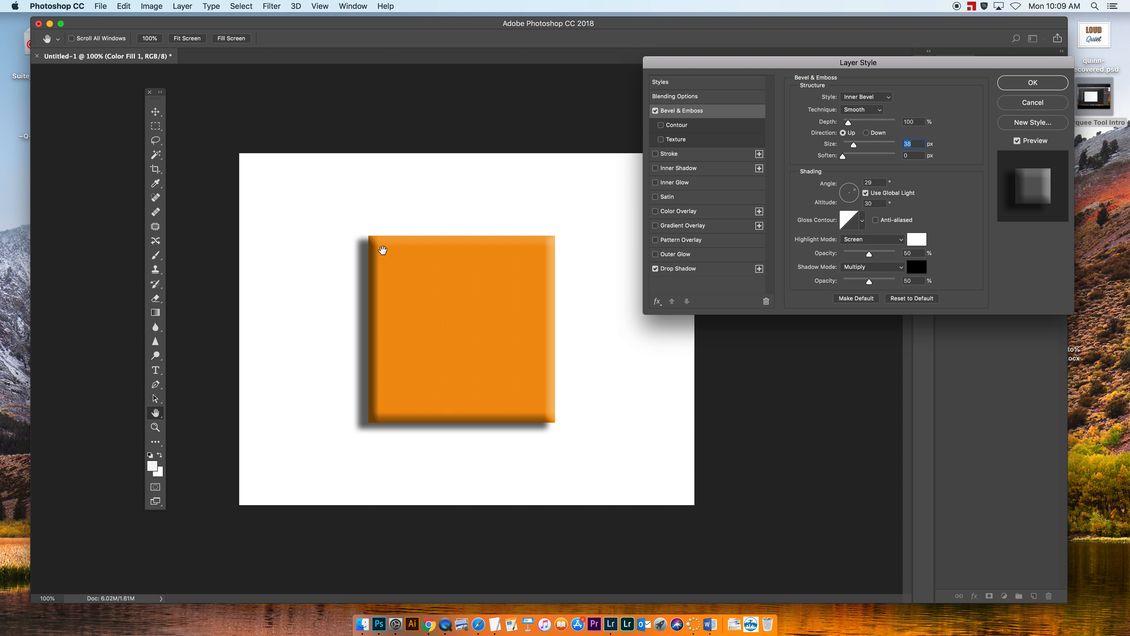
pyautogui.moveTo(844, 156); pyautogui.dragTo(854, 156)
pyautogui.moveTo(854, 196); pyautogui.dragTo(848, 184)
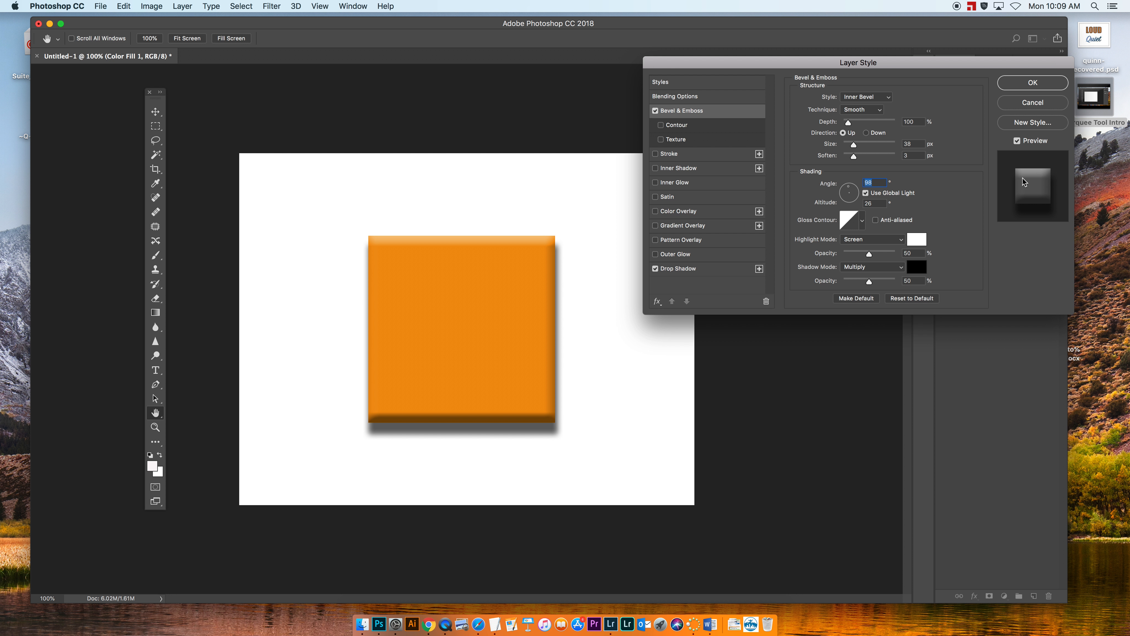
pyautogui.click(1017, 143)
pyautogui.click(1017, 143)
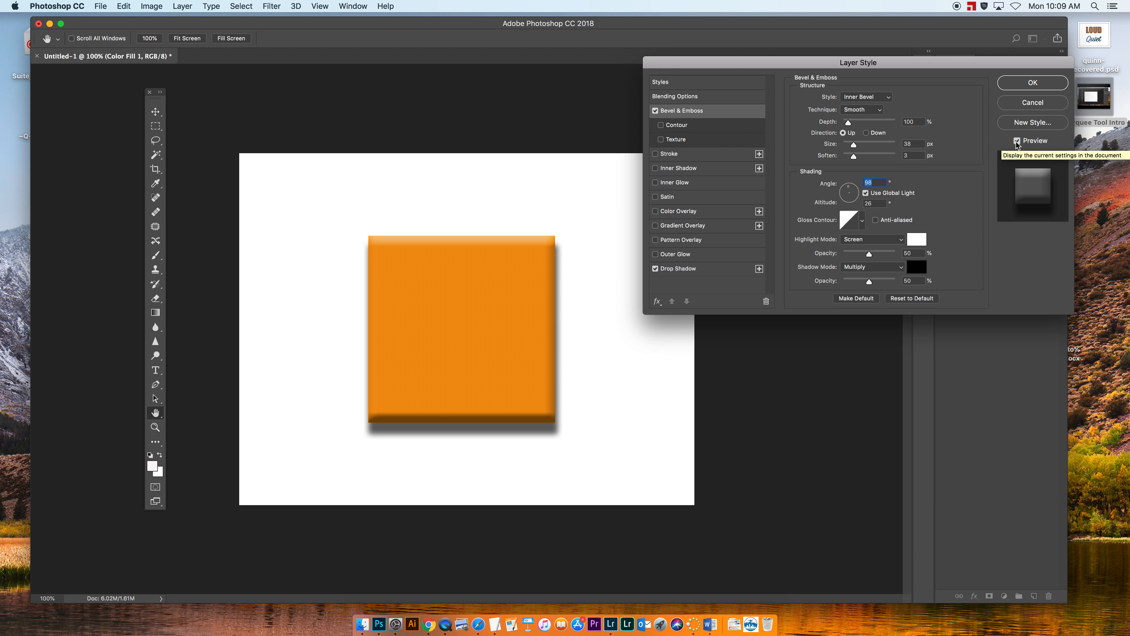
pyautogui.click(1017, 142)
pyautogui.click(1026, 81)
pyautogui.press('m')
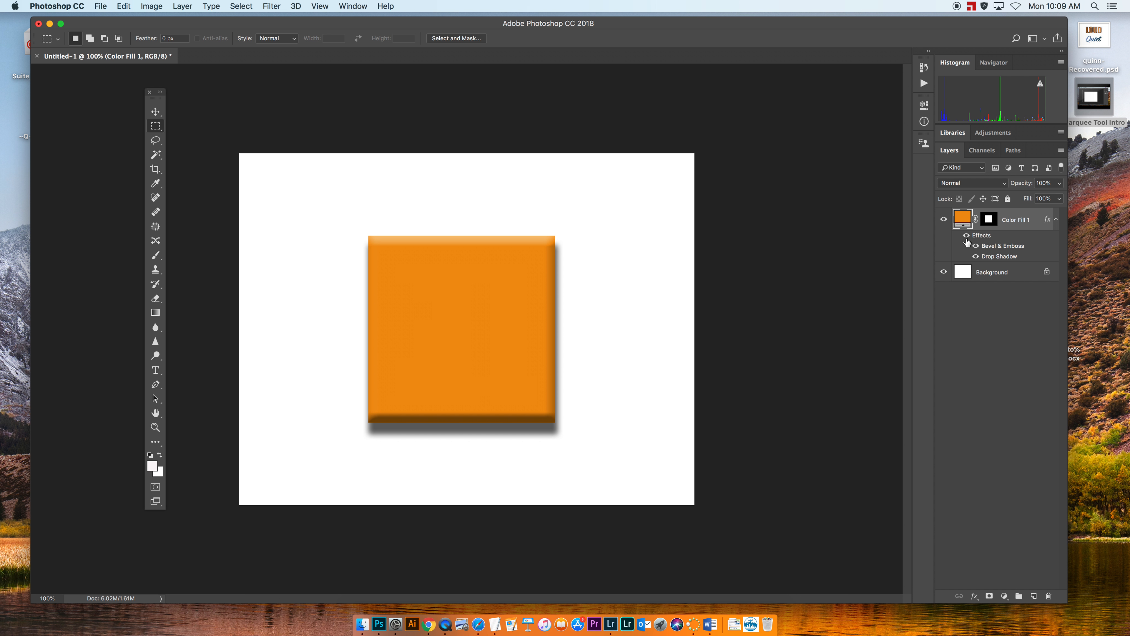
# Compare the orange square with its layer effects hidden and shown, and review its Bevel & Emboss settings
pyautogui.click(966, 236)
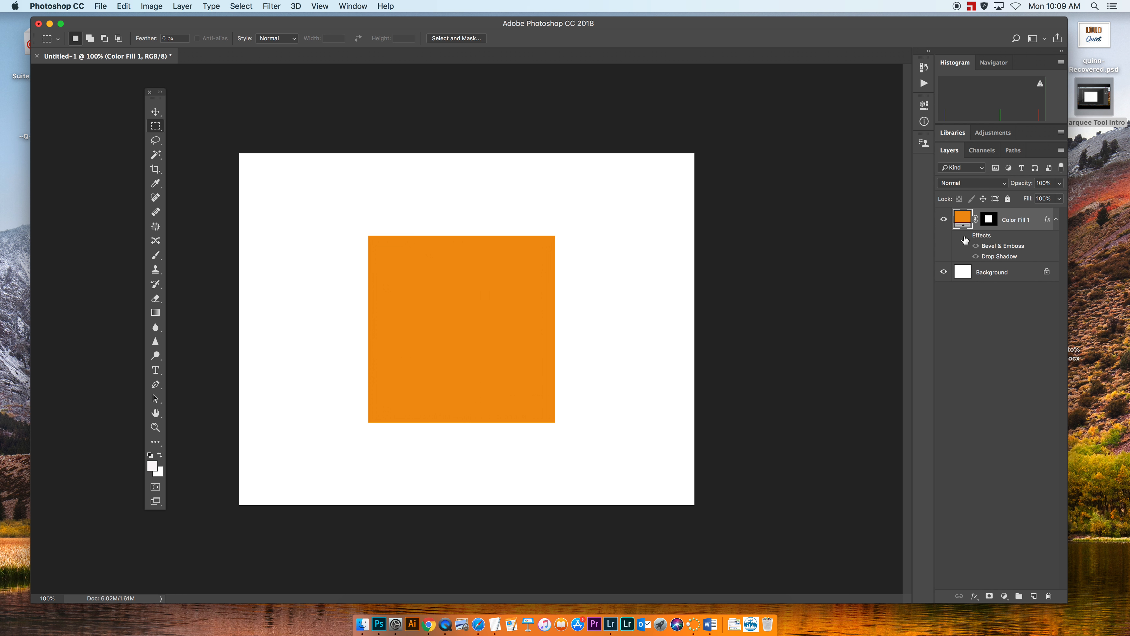
pyautogui.click(965, 239)
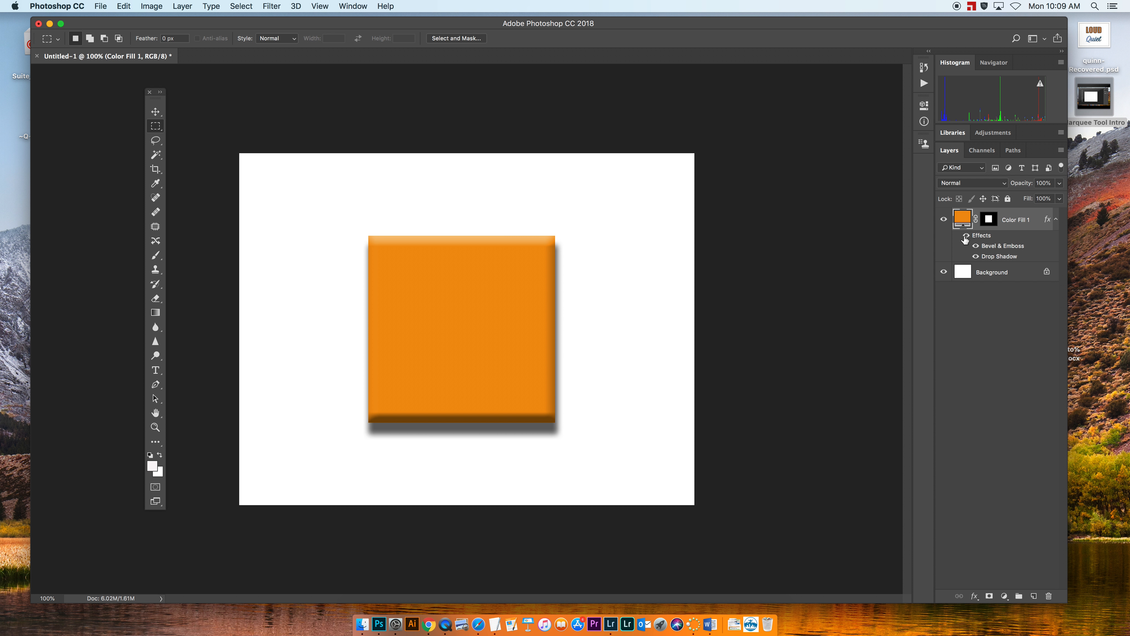
pyautogui.doubleClick(993, 246)
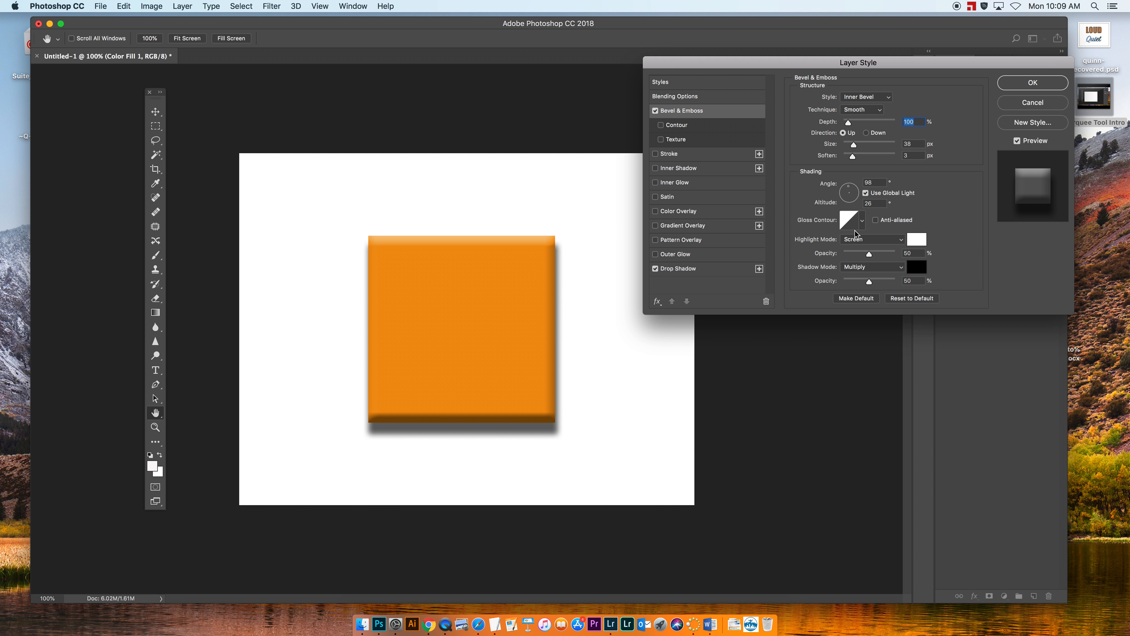
pyautogui.click(1027, 87)
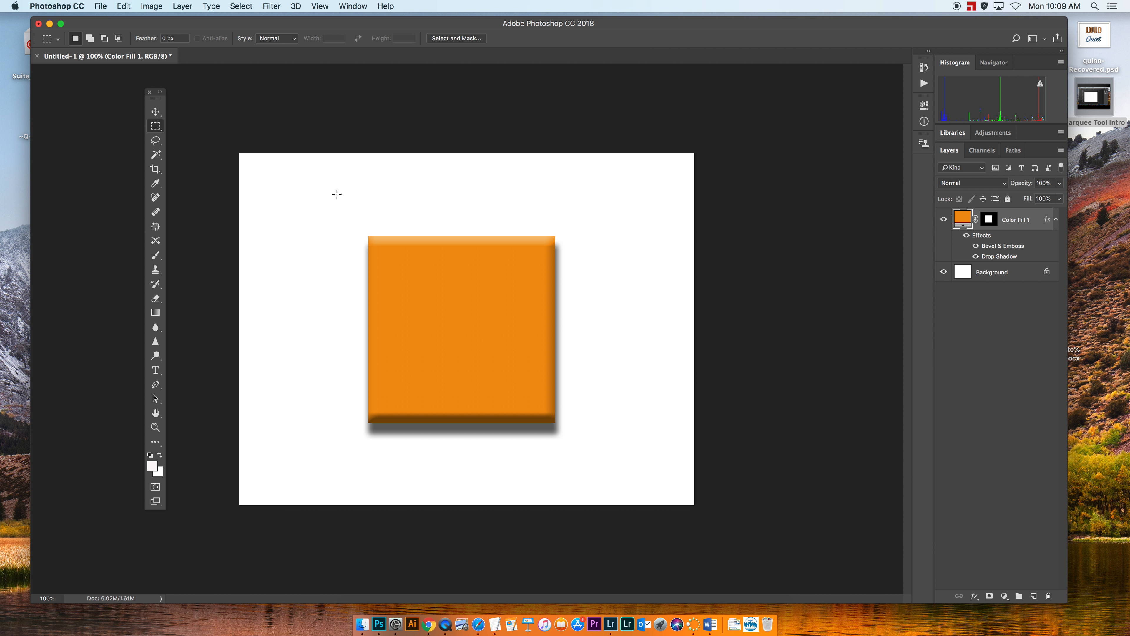